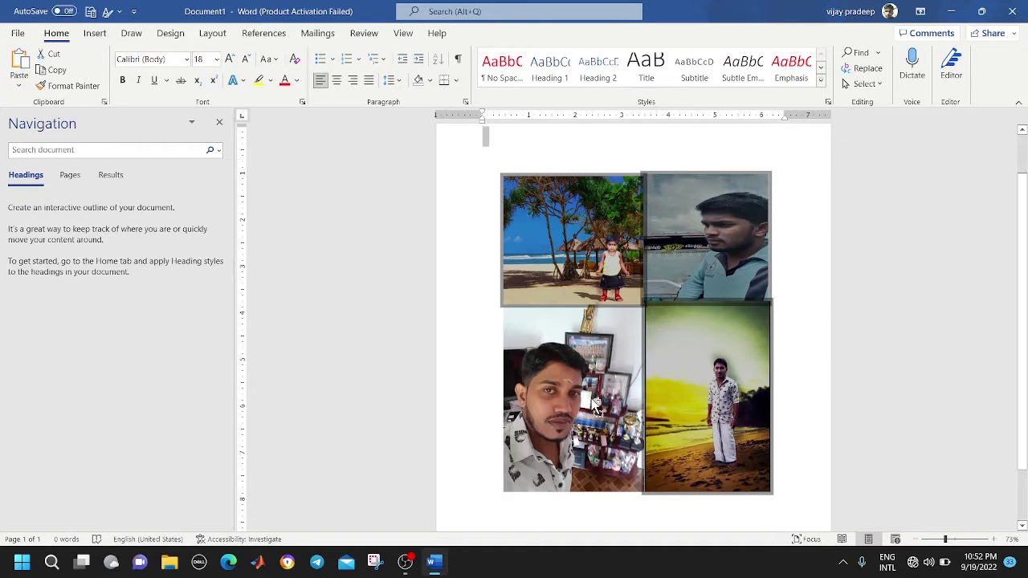
Step: Bring up the Word document with the four-photo grid and select the bottom-left photo
left_click(595, 405, "ctrl")
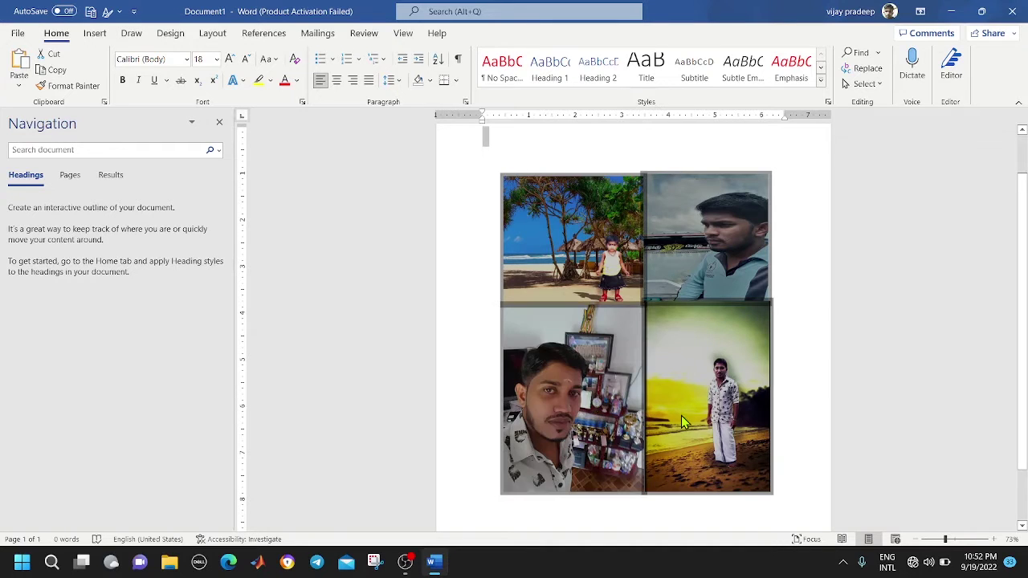
Step: Select the beach, top-right, bottom-right and bottom-left photos and group them into one object
left_click(682, 417, "ctrl")
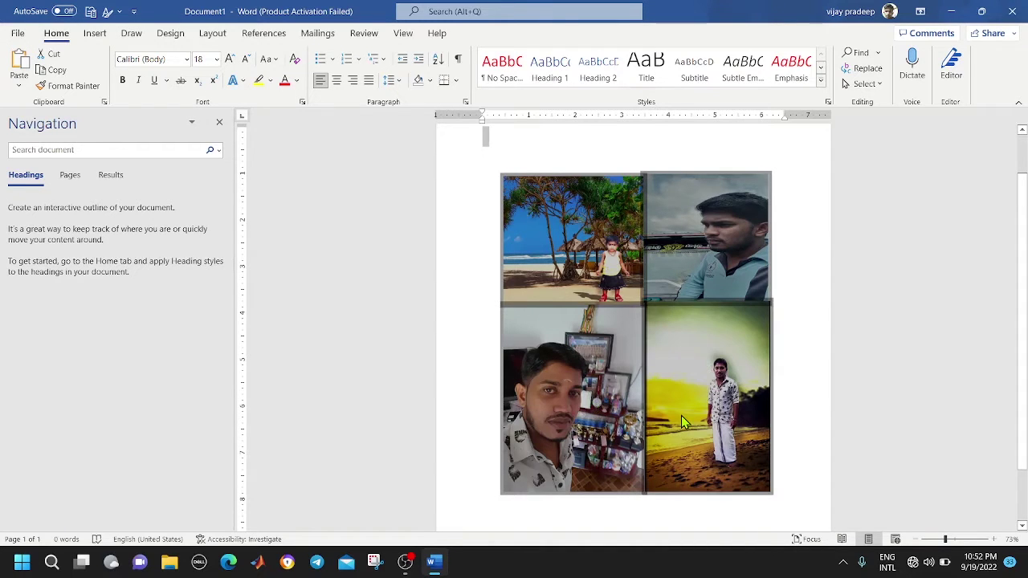
left_click(706, 277, "ctrl")
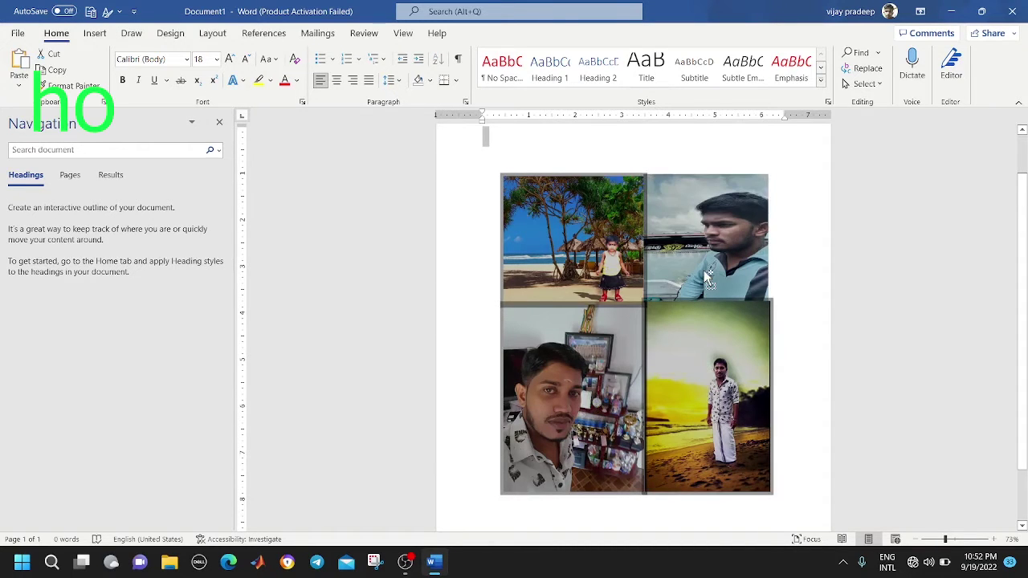
left_click(570, 234)
left_click(570, 235)
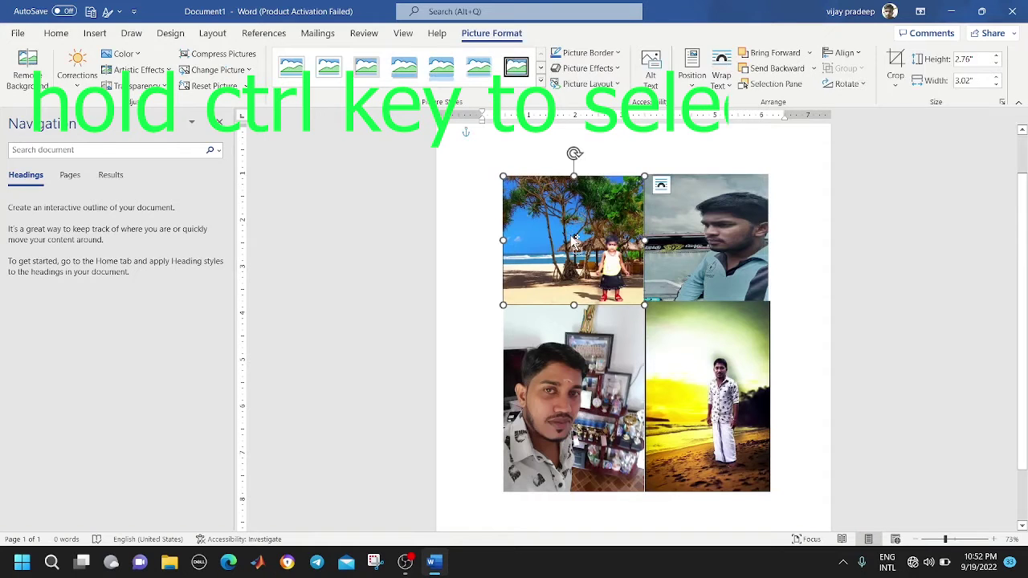
left_click(674, 261, "ctrl")
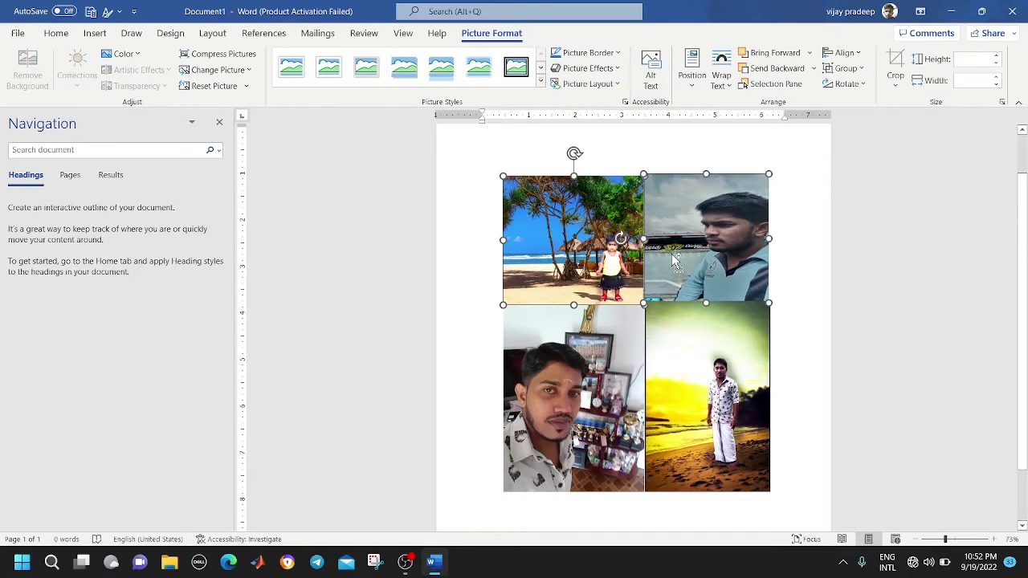
left_click(682, 355, "ctrl")
left_click(577, 362, "ctrl")
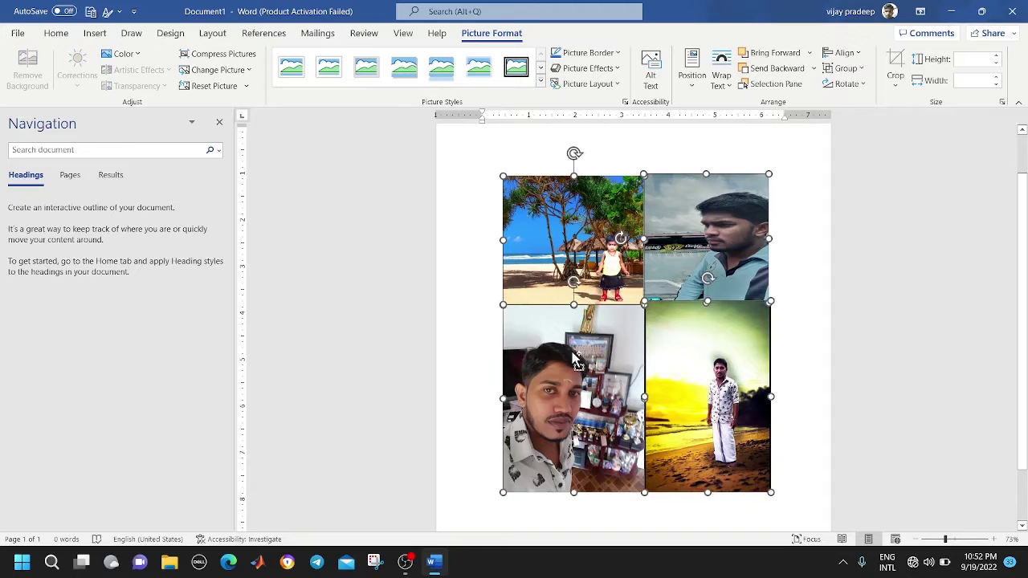
left_click(864, 69)
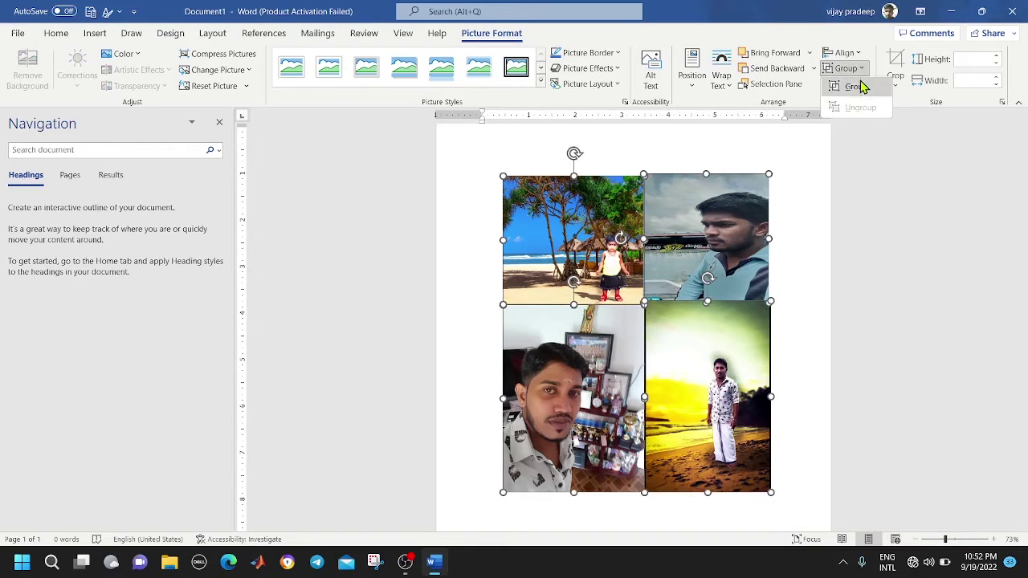
left_click(856, 88)
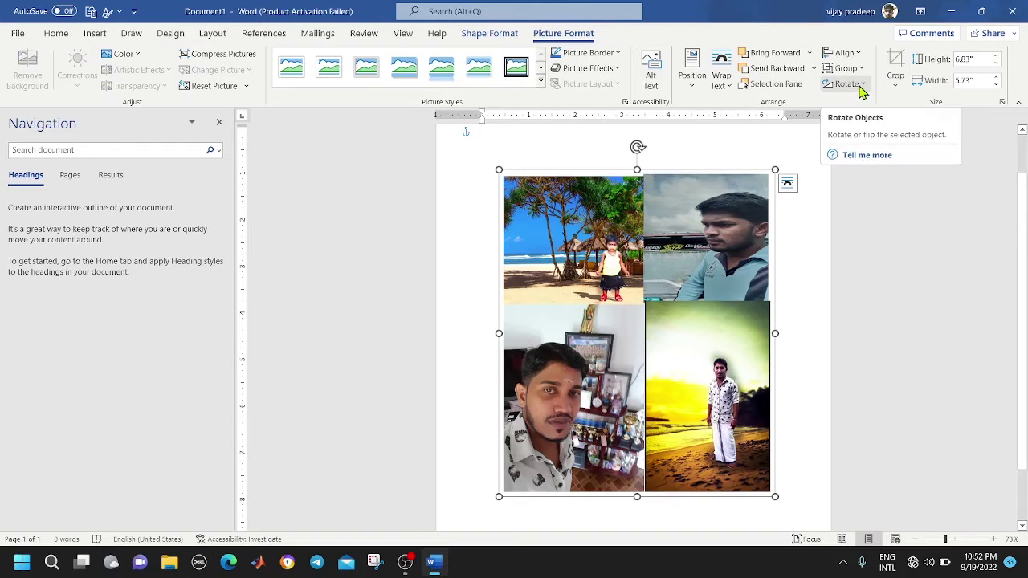
mouse_move(408, 567)
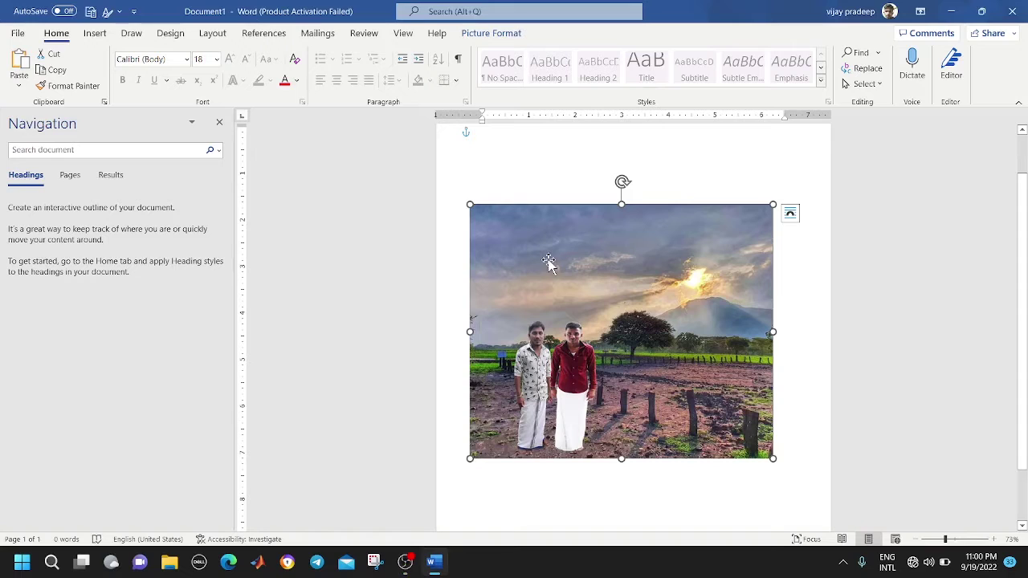
Step: Choose Draw Text Box from the Insert tab's Text Box menu
left_click(94, 34)
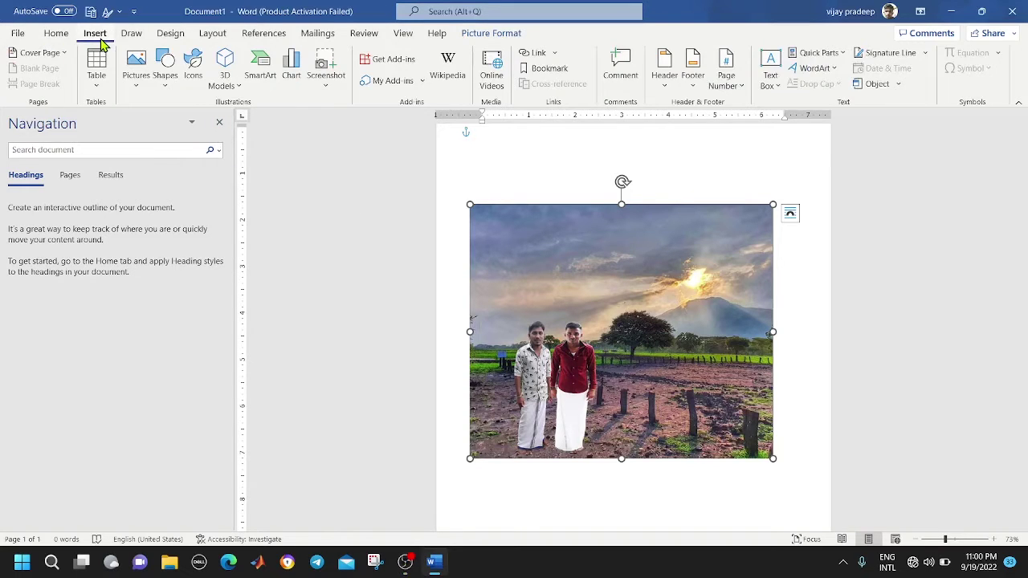
left_click(772, 84)
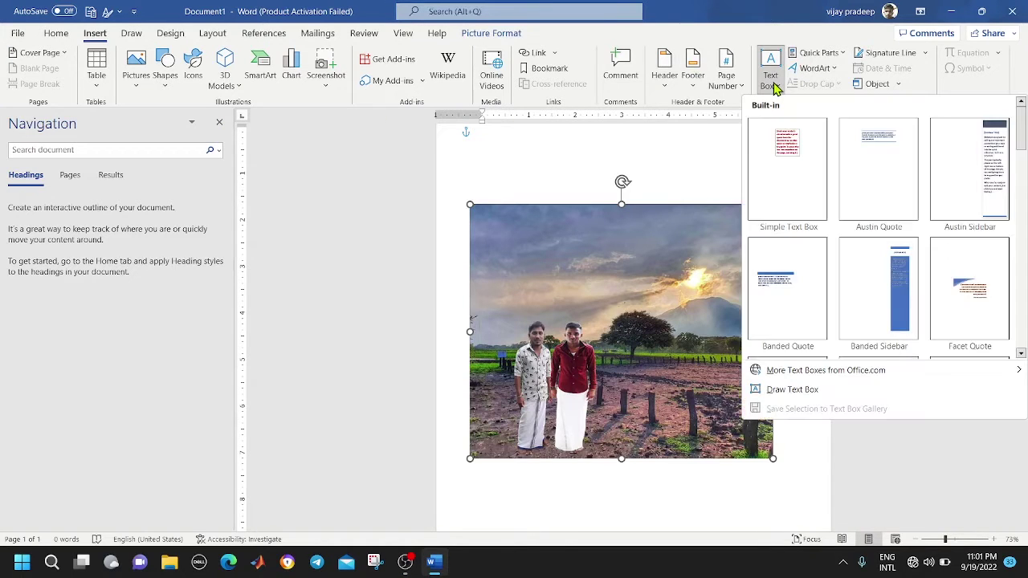
left_click(767, 392)
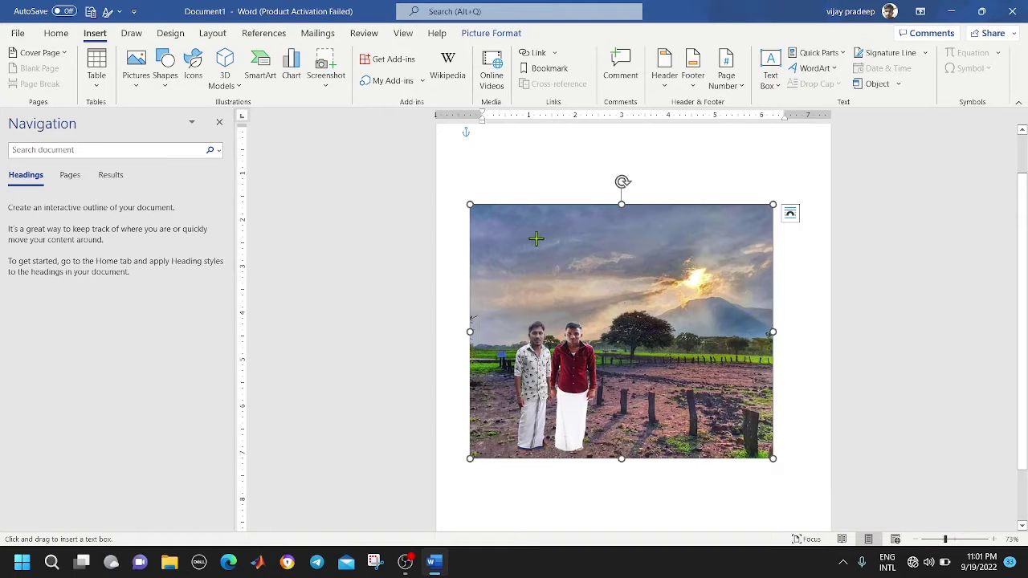
Step: Draw a text box over the sky reading 'White devil tech vijay', with No Fill and No Outline
left_click_drag(535, 238, 710, 295)
type("White devil tech vijay")
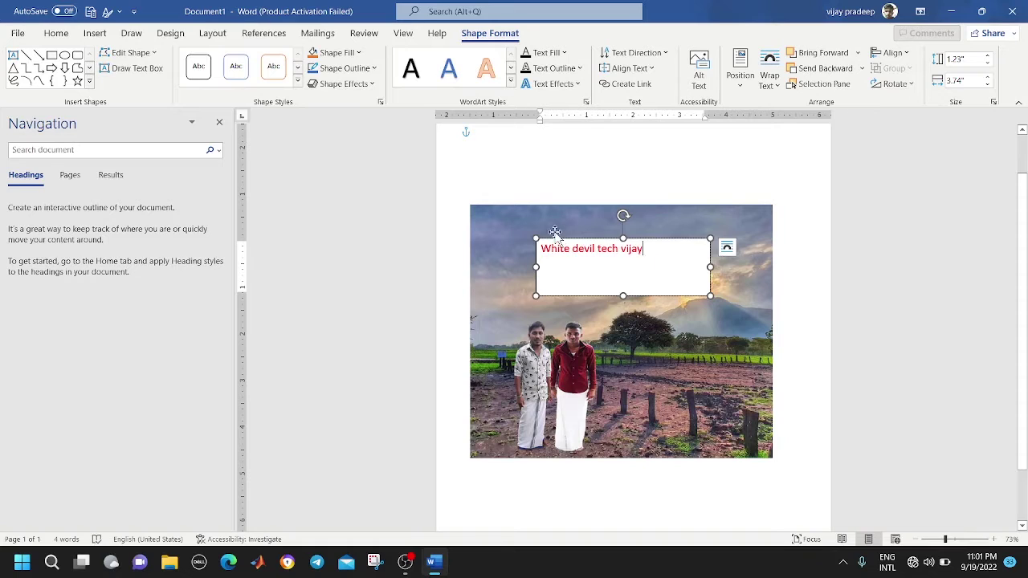
left_click(356, 54)
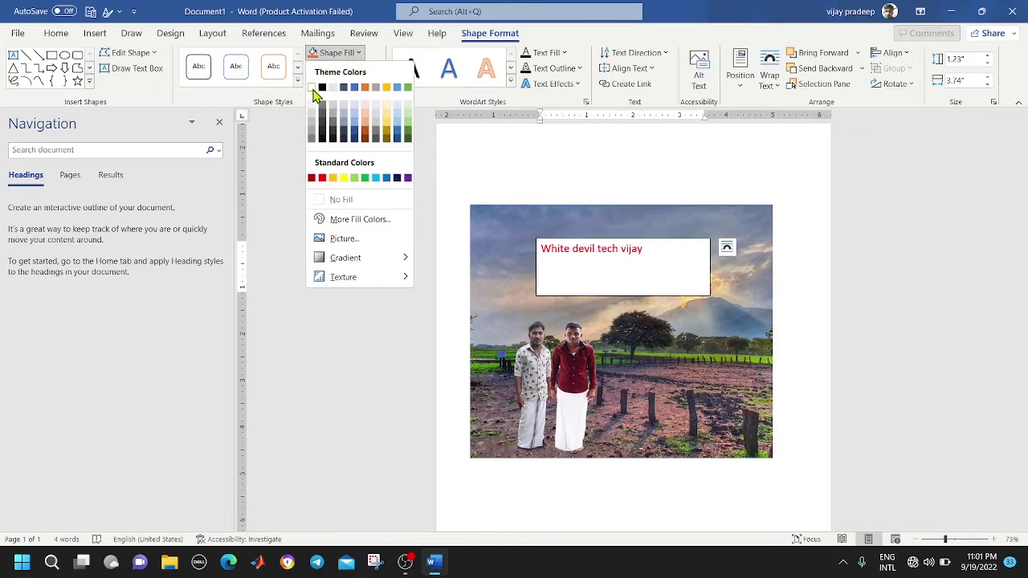
left_click(343, 202)
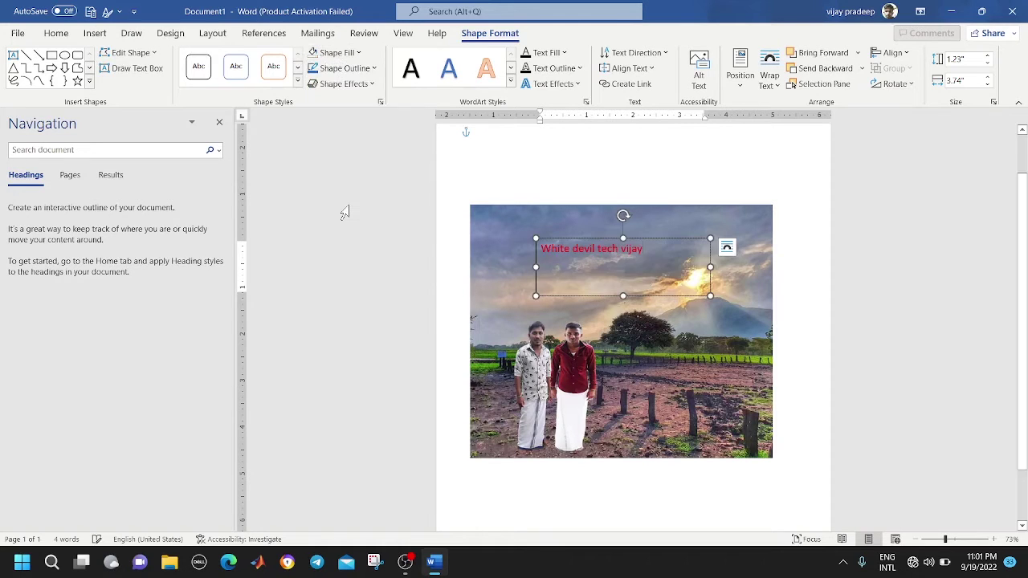
left_click(373, 69)
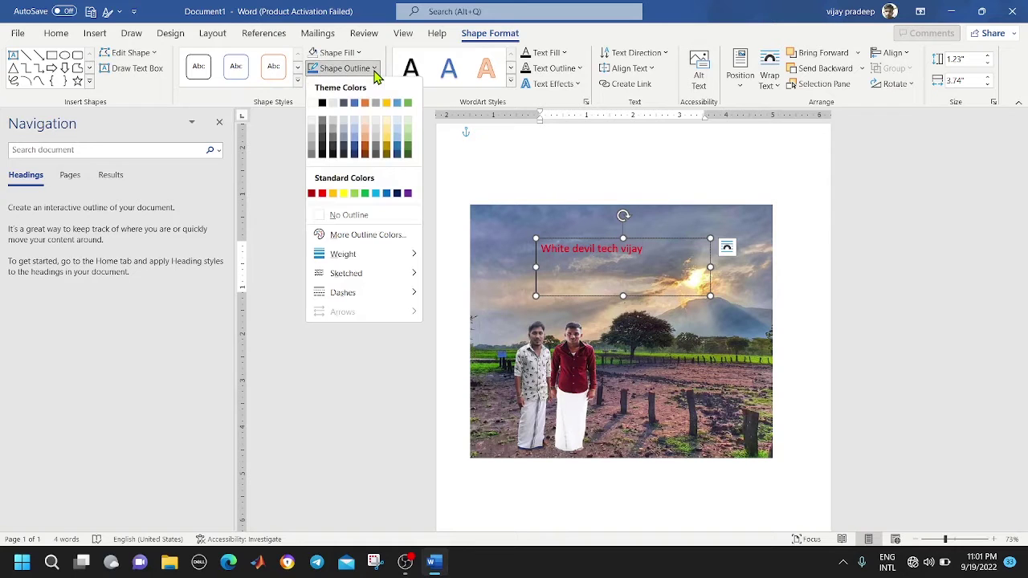
left_click(332, 216)
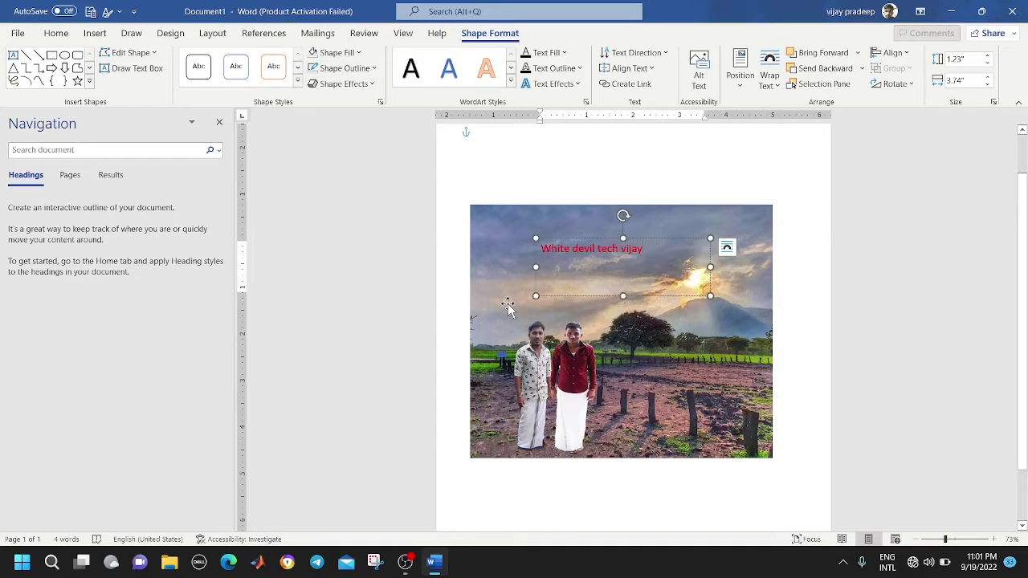
Step: Nudge the landscape photo and the caption text box slightly into position
mouse_move(518, 313)
left_mouse_down()
mouse_move(531, 313)
mouse_move(518, 321)
left_mouse_up()
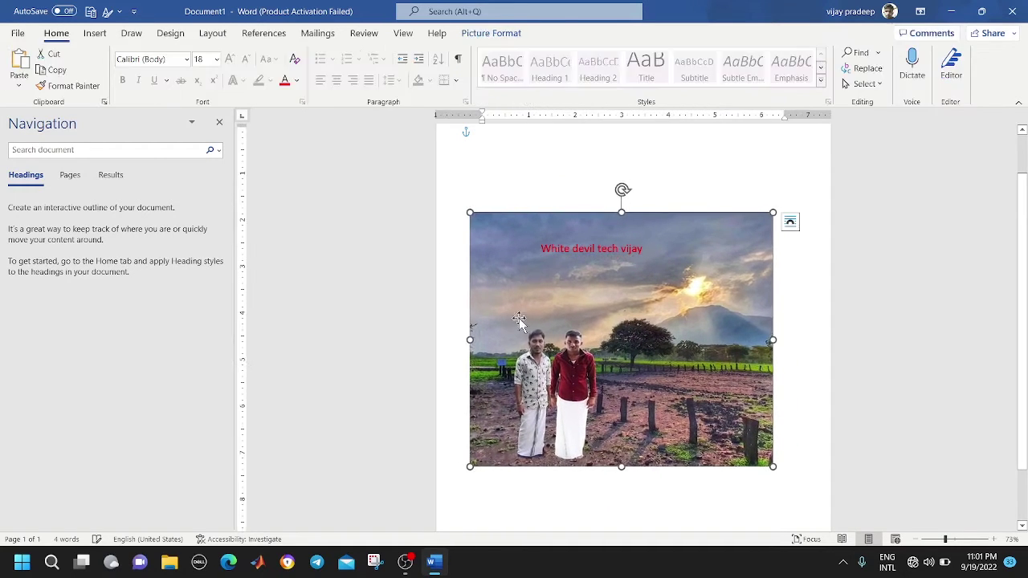
left_click(583, 251)
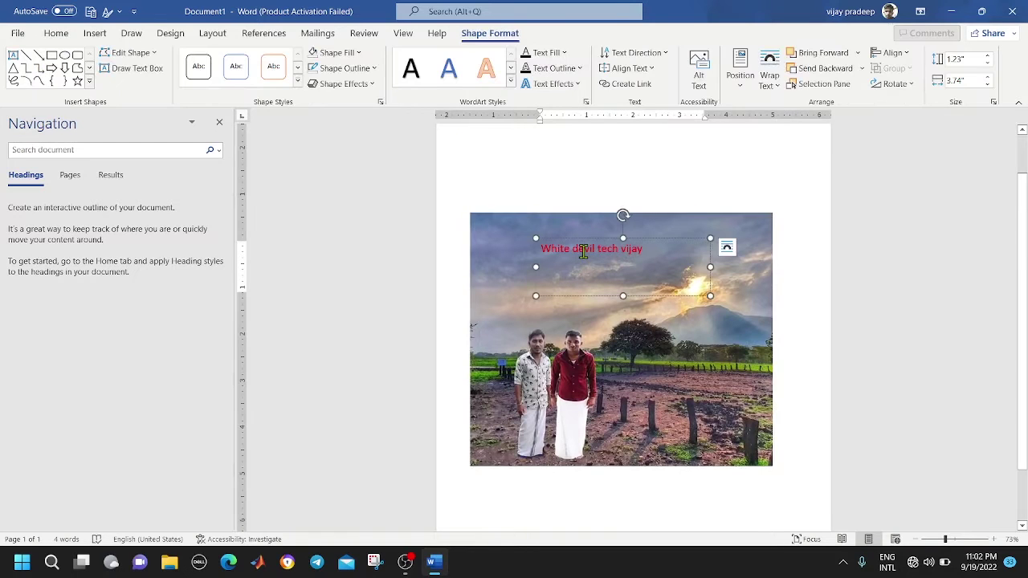
left_click_drag(583, 251, 612, 251)
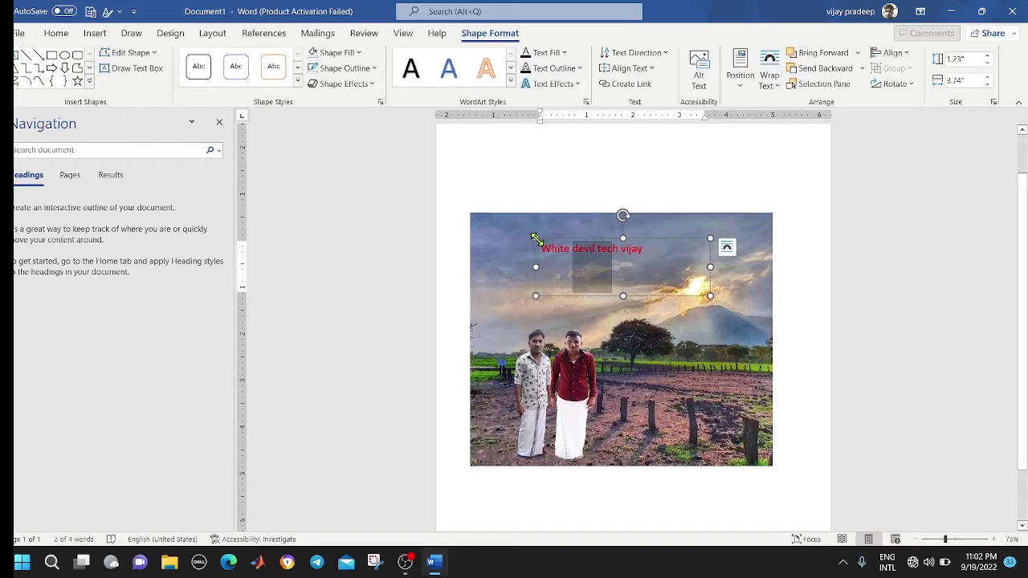
left_click_drag(536, 239, 539, 244)
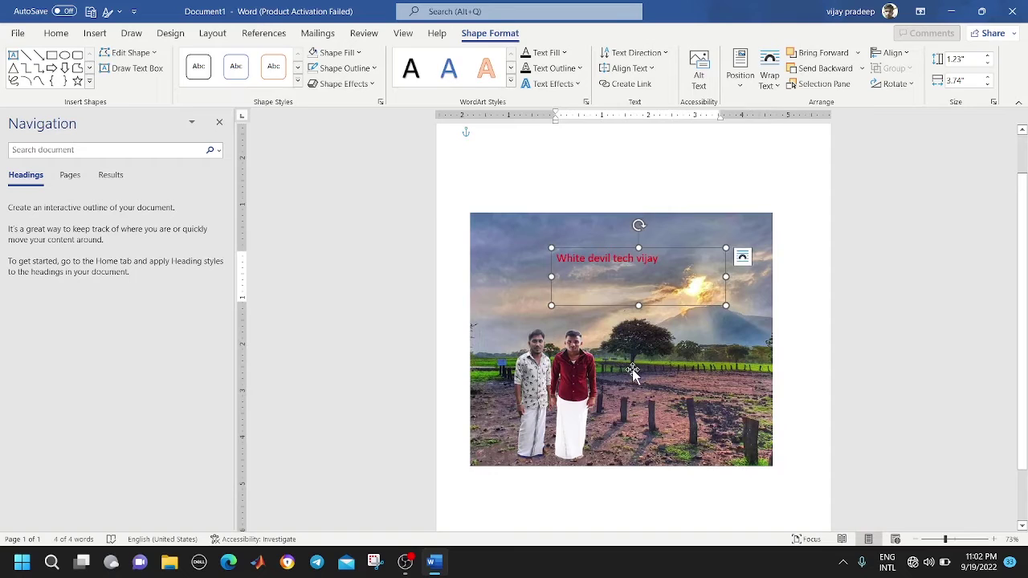
Step: Group the caption text box with the landscape photo and nudge the group slightly up-left
left_click(631, 370)
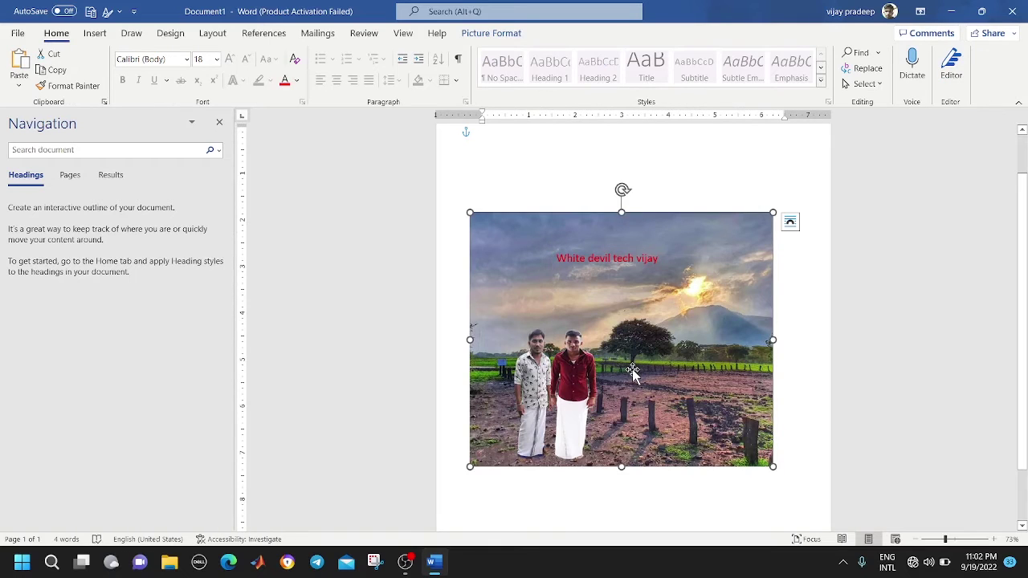
left_click(634, 372)
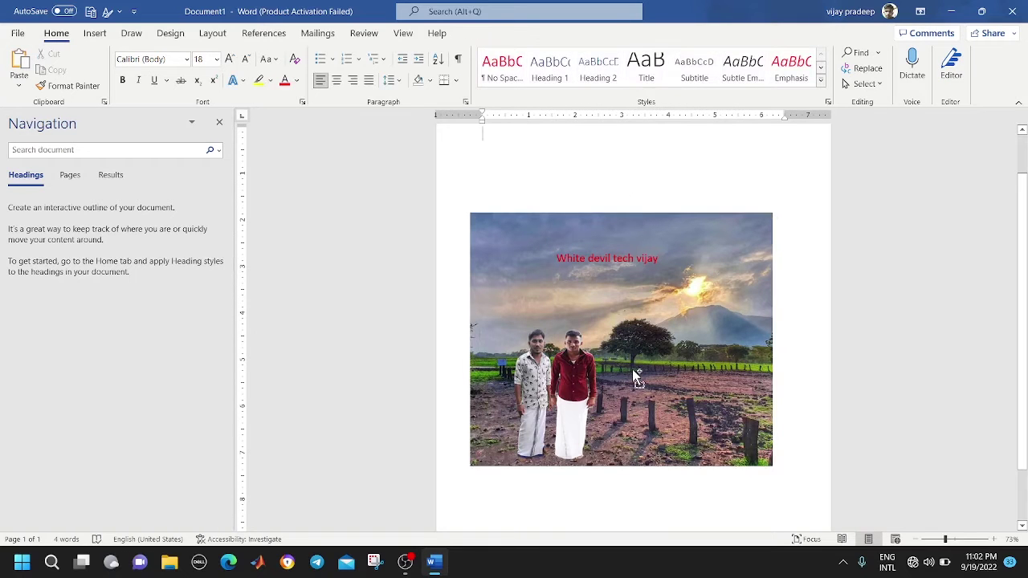
left_click(570, 255)
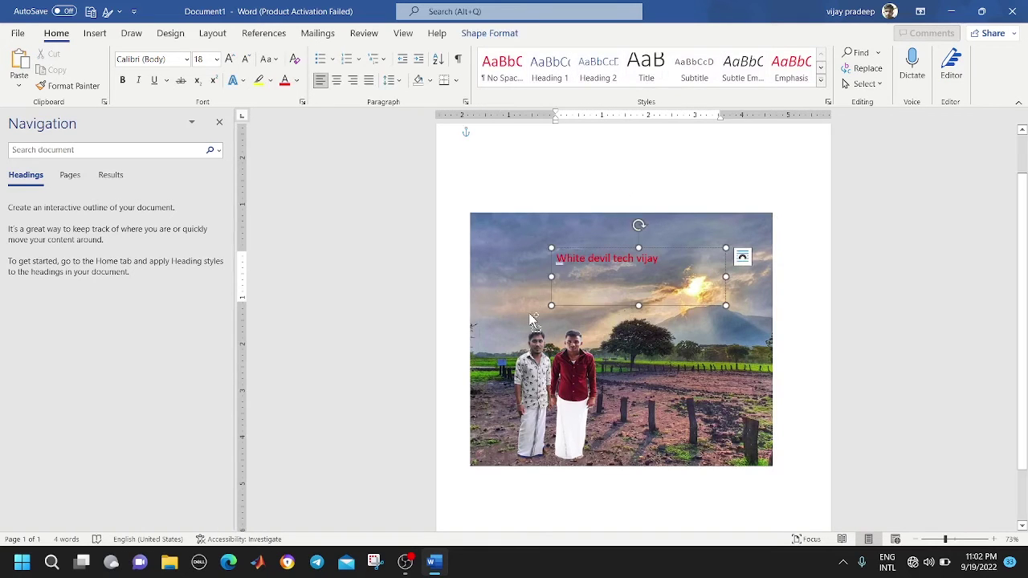
left_click(508, 334, "shift")
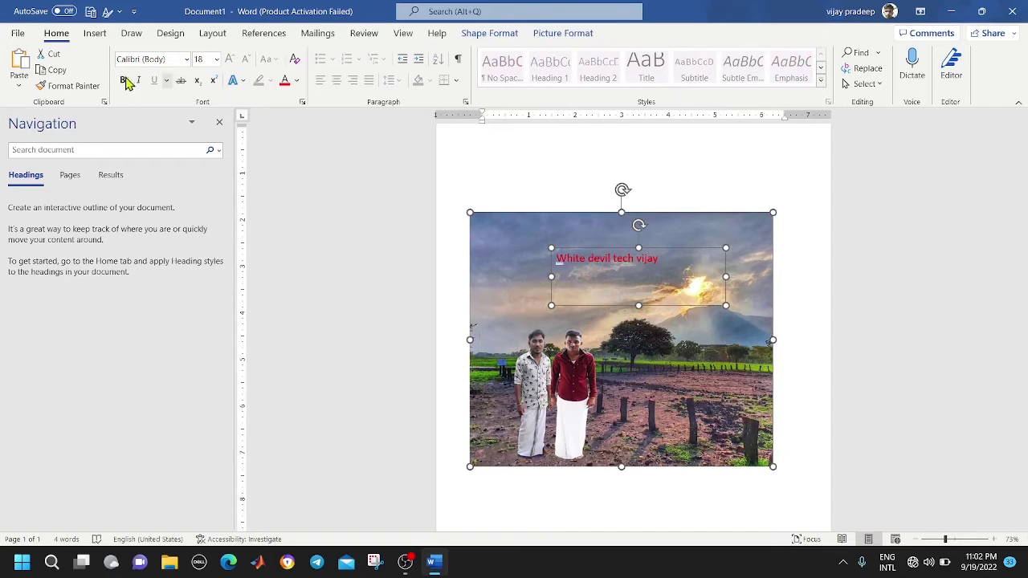
left_click(94, 35)
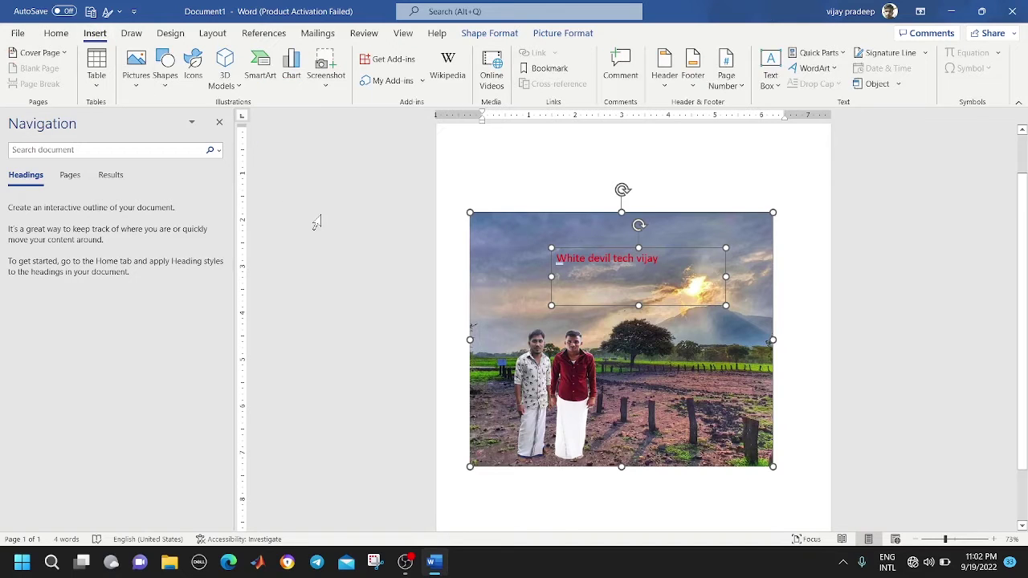
left_click(539, 38)
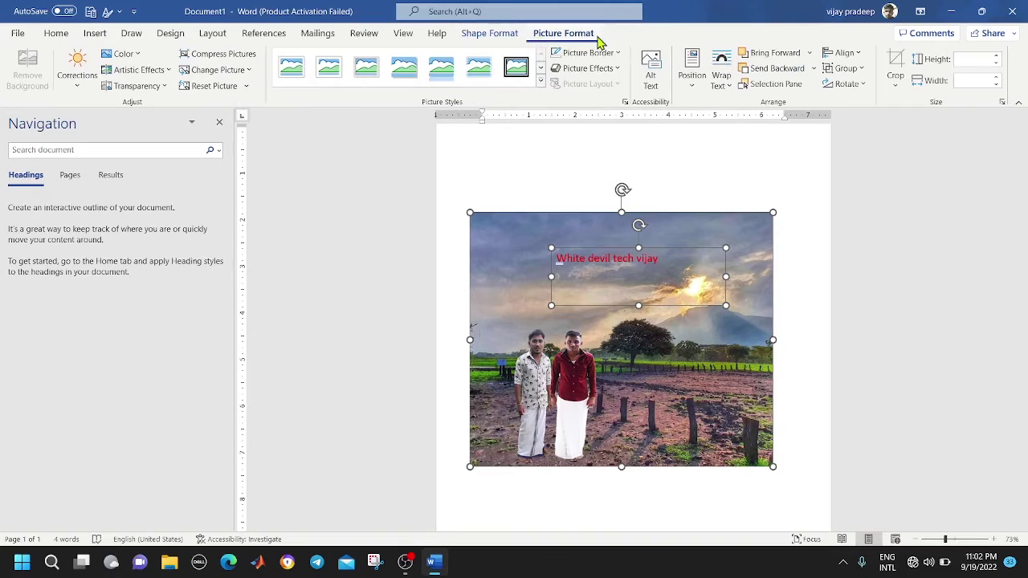
left_click(858, 73)
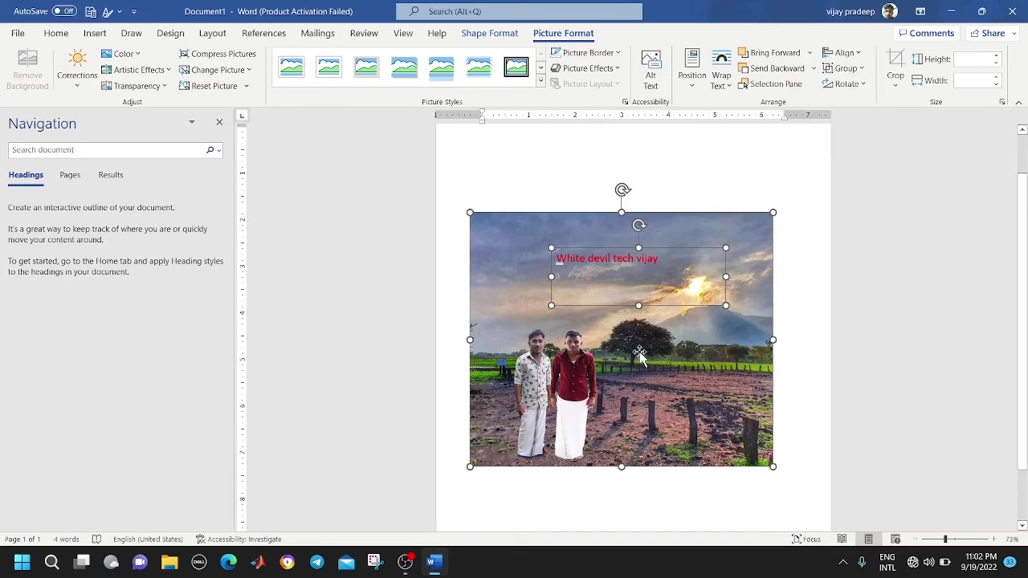
mouse_move(639, 352)
left_mouse_down()
mouse_move(622, 338)
mouse_move(645, 334)
left_mouse_up()
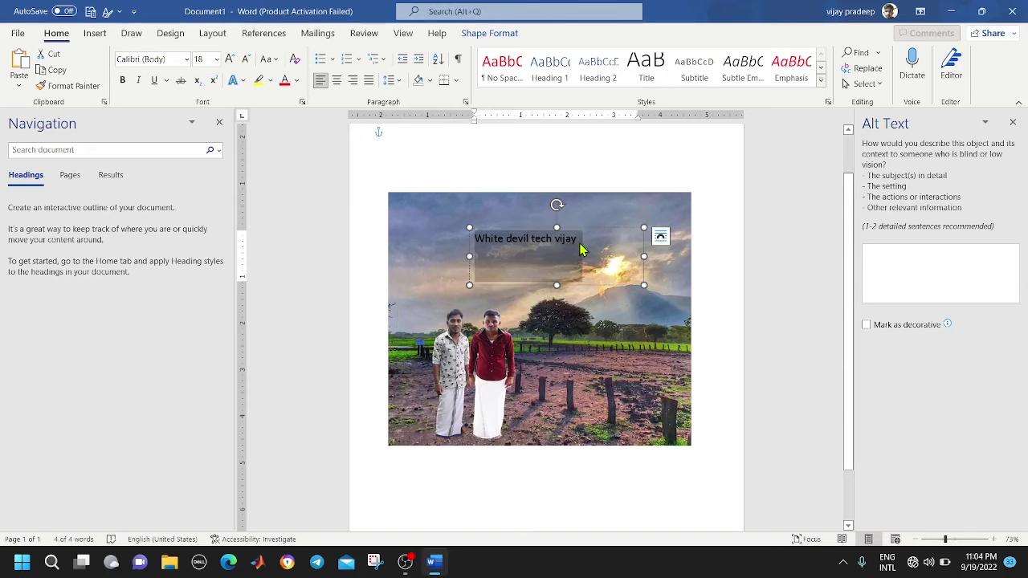
Step: Set the 'White devil tech vijay' caption text to 26 pt
left_click(582, 250)
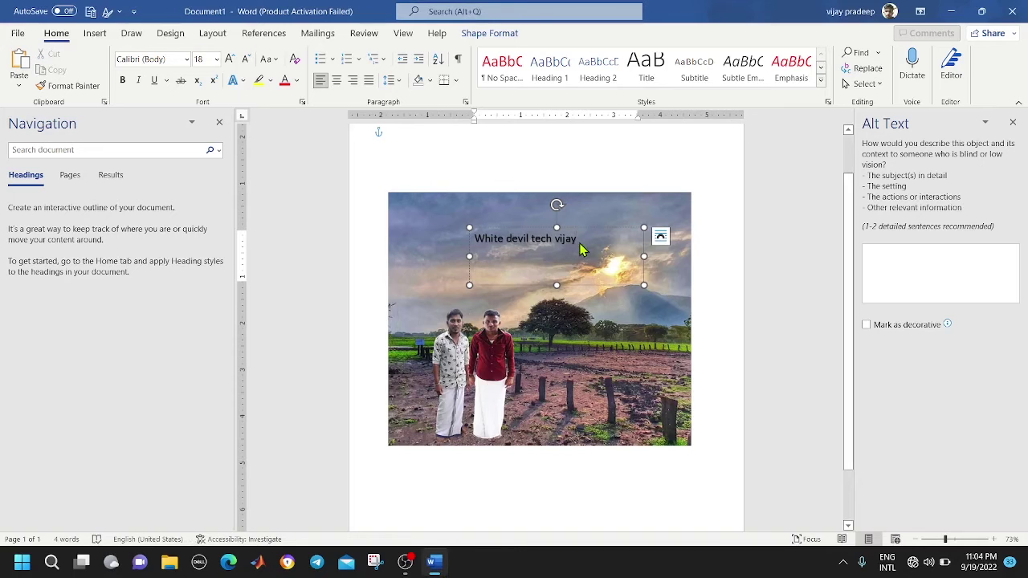
left_click(480, 36)
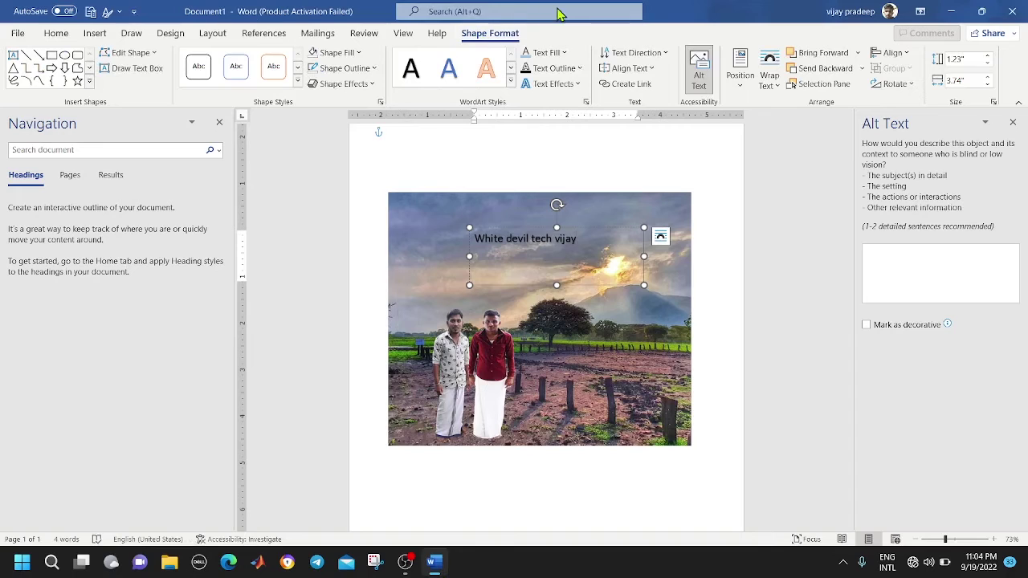
left_click(562, 53)
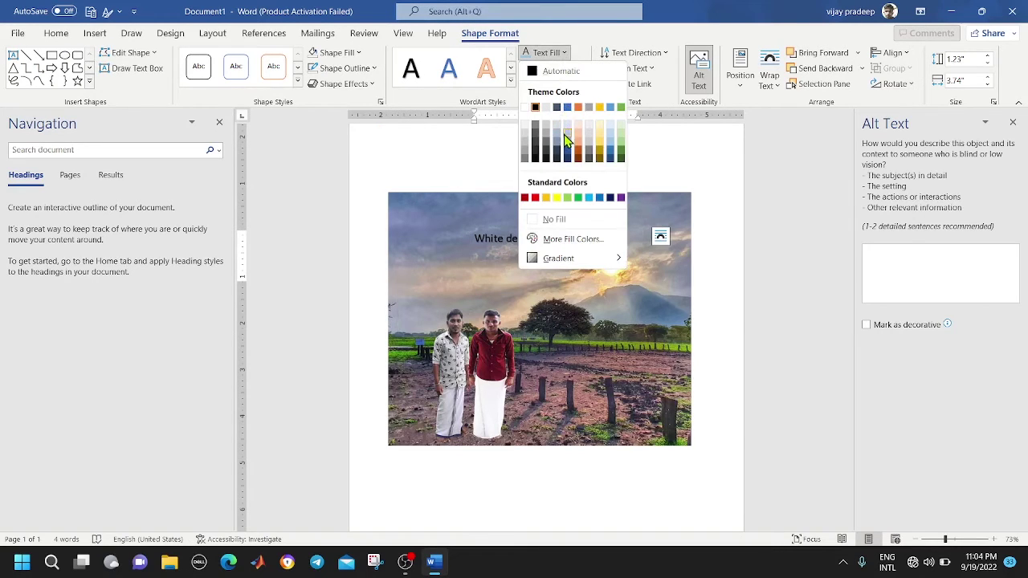
left_click(610, 136)
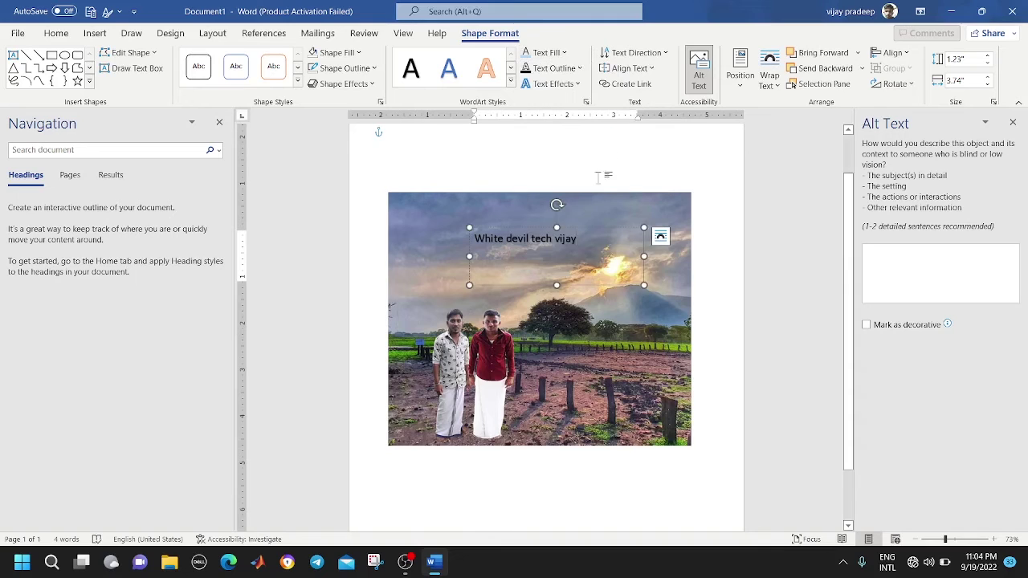
left_click_drag(581, 238, 473, 241)
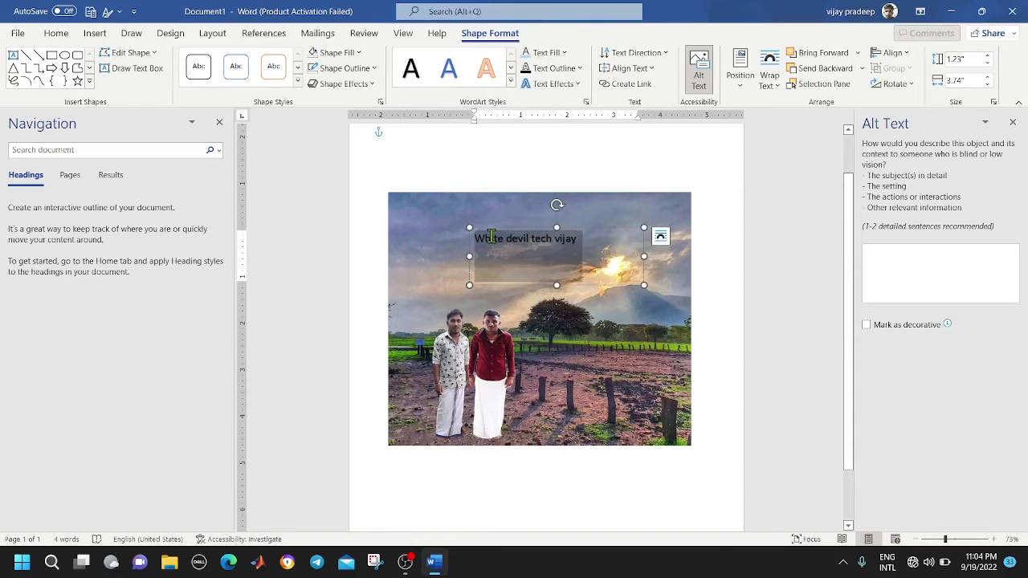
left_click(589, 194)
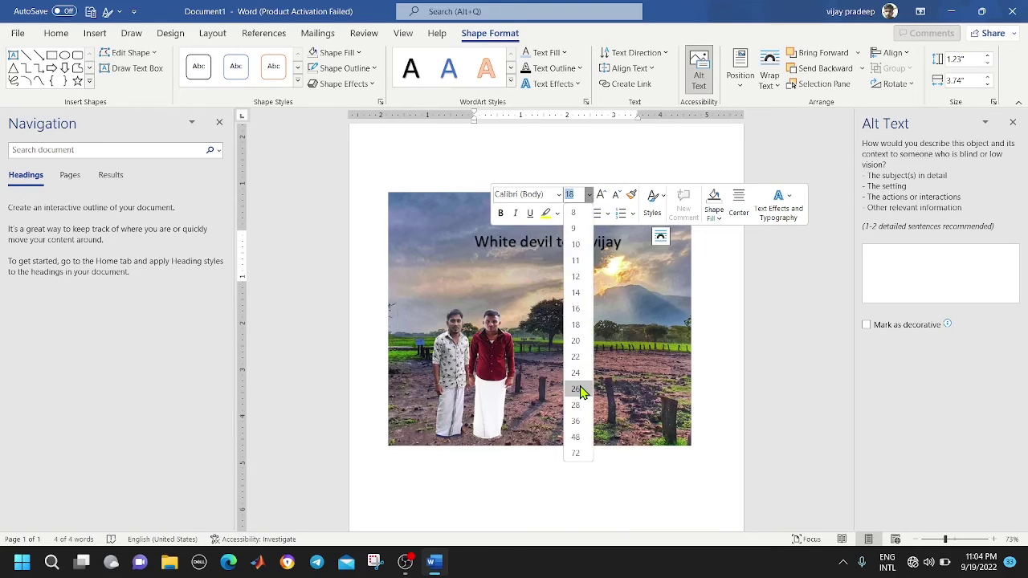
left_click(576, 389)
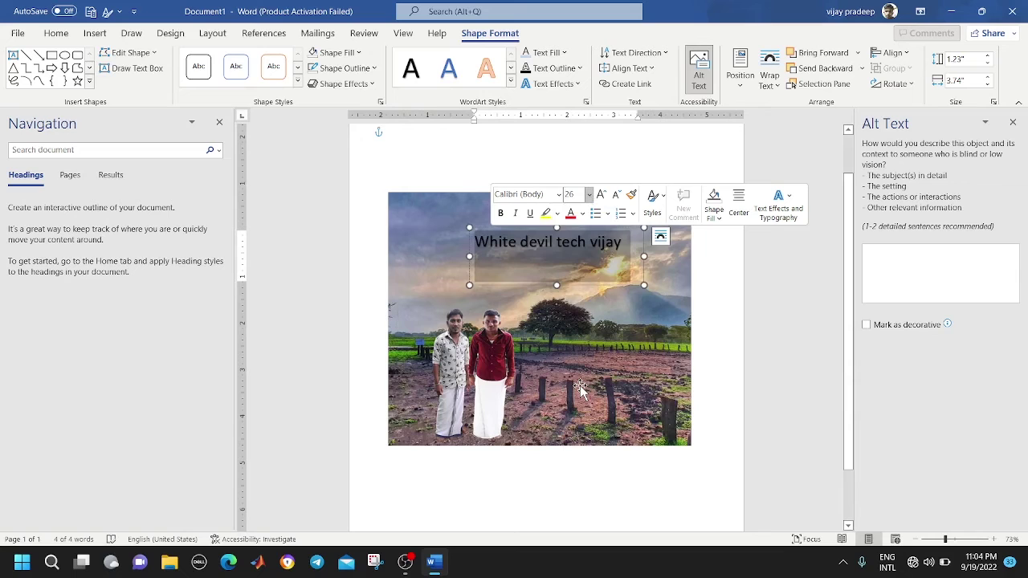
Step: Apply the orange outlined WordArt style to the whole caption
left_click(345, 220)
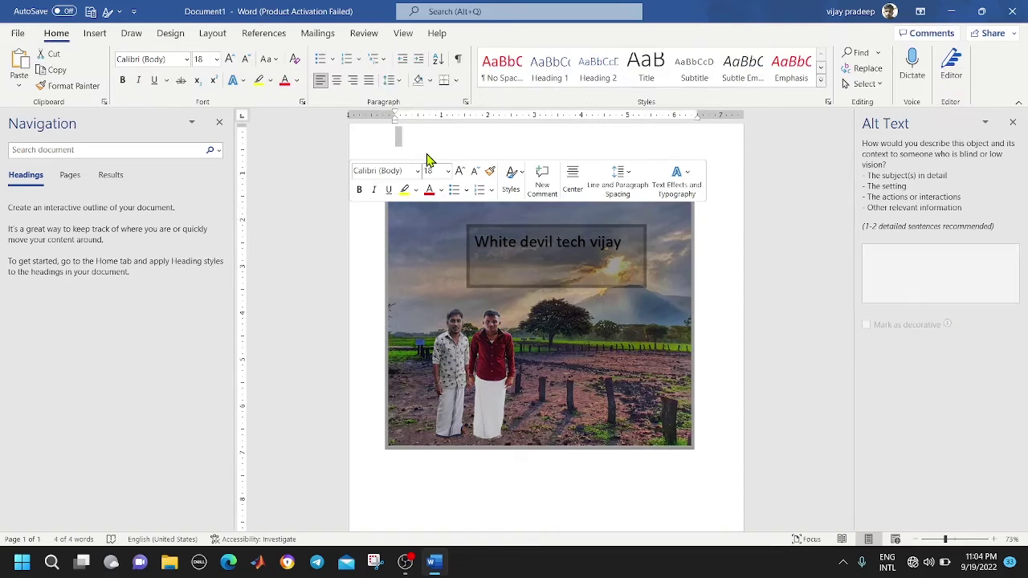
left_click(519, 249)
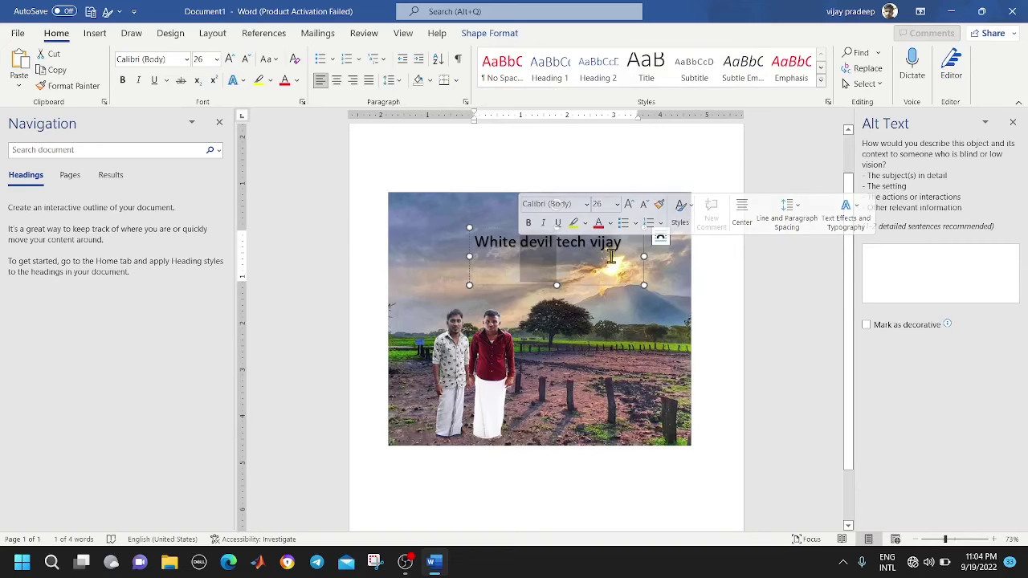
triple_click(491, 241)
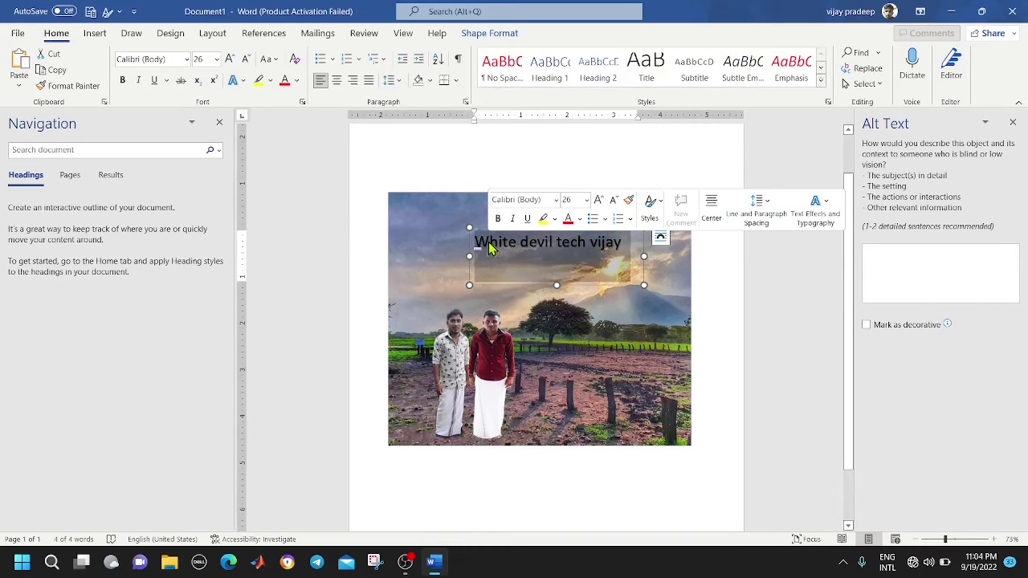
left_click(499, 35)
left_click(491, 80)
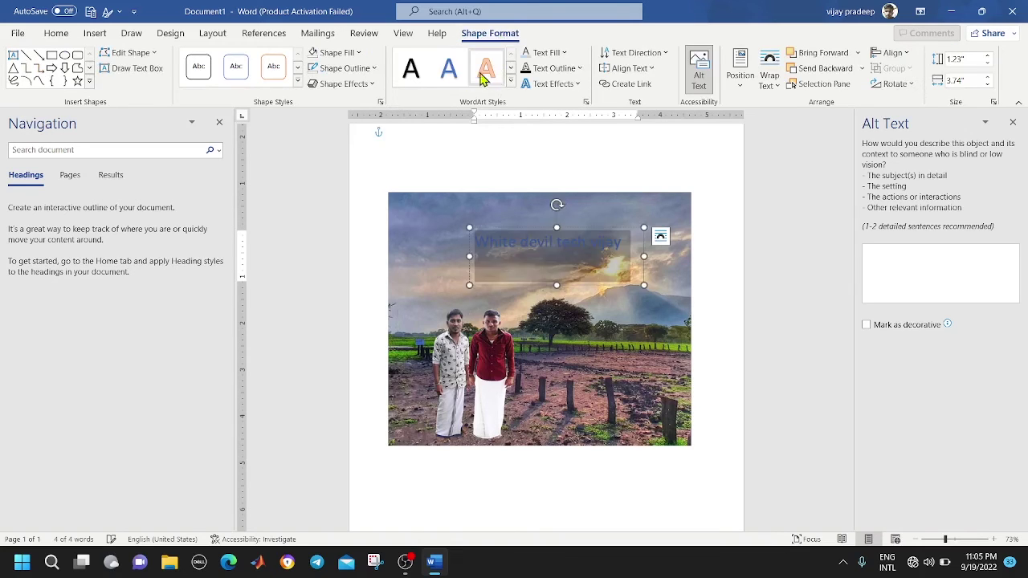
Step: Give the caption a Parallel 3-D Rotation text effect
left_click(573, 90)
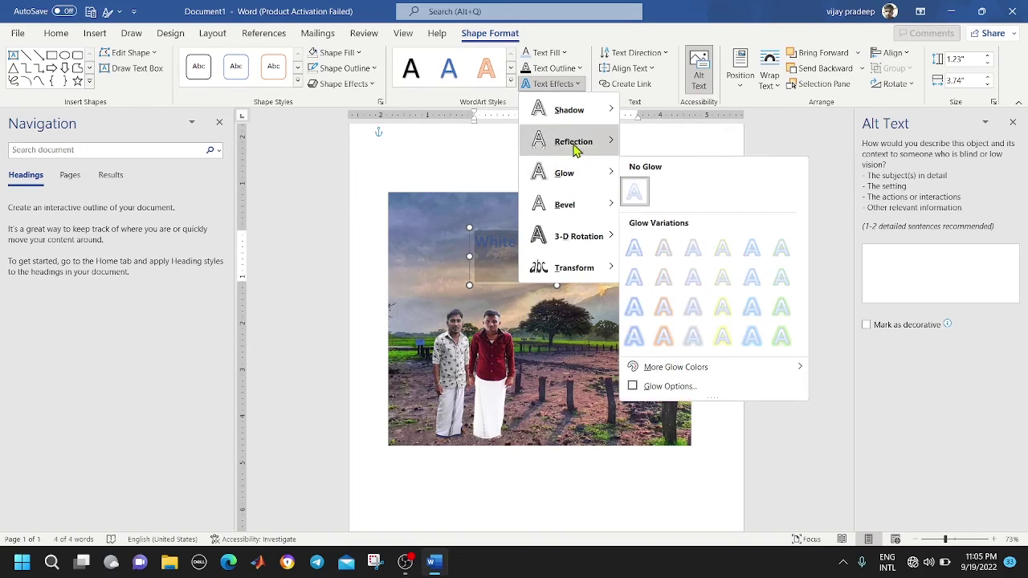
mouse_move(559, 233)
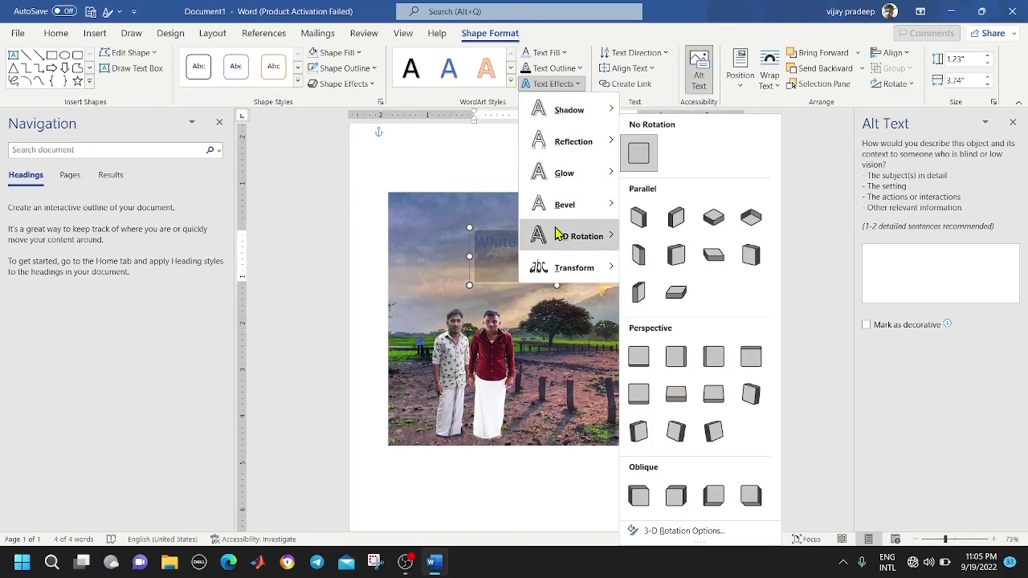
left_click(644, 226)
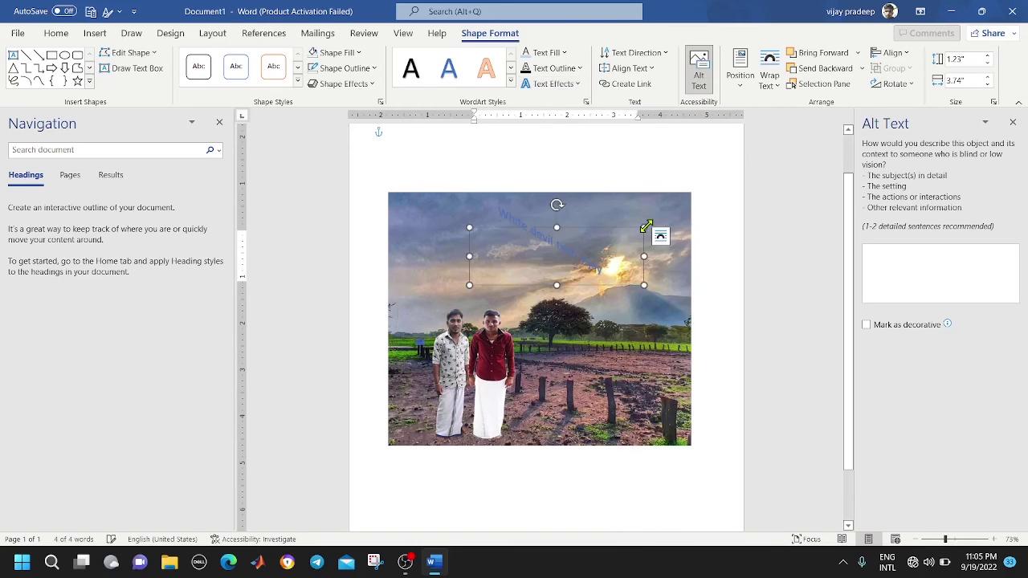
Step: Set the caption's vertical text alignment to Middle
left_click(591, 257)
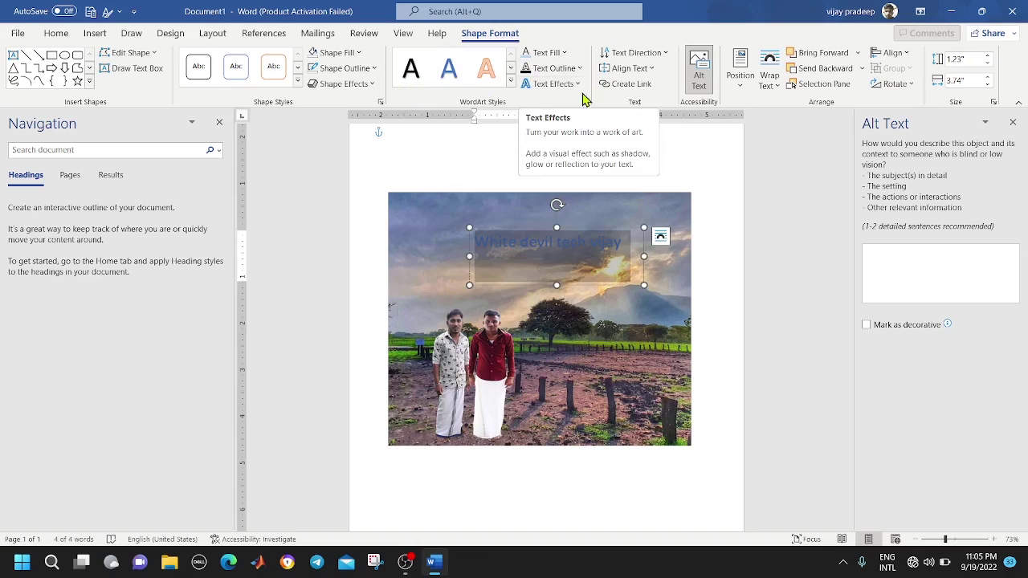
left_click(648, 71)
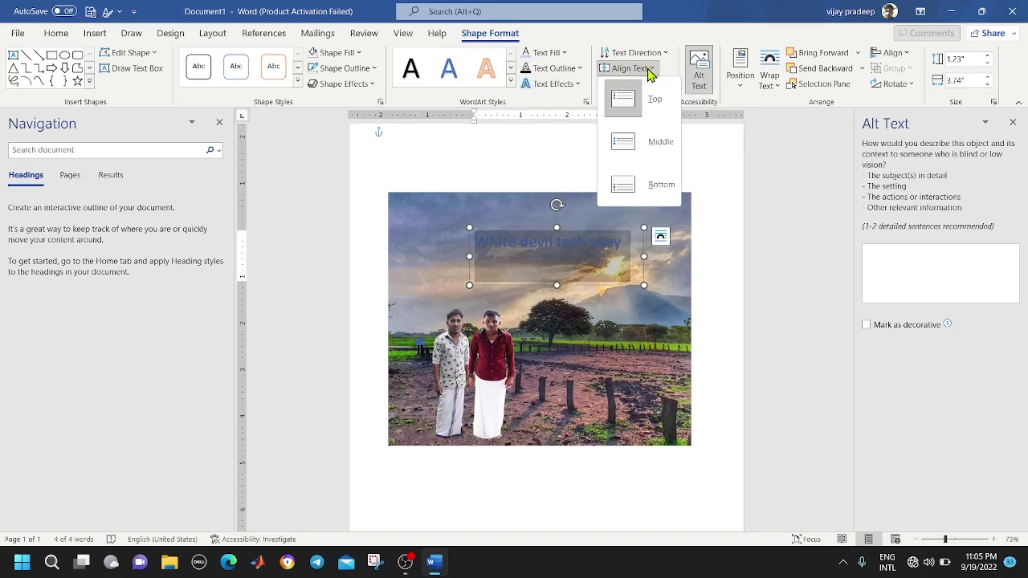
left_click(652, 148)
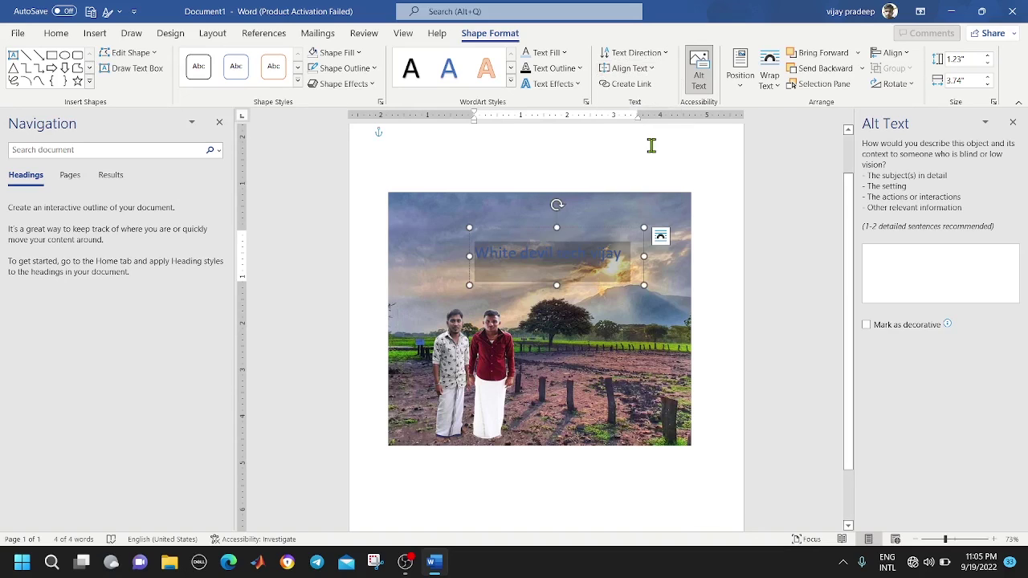